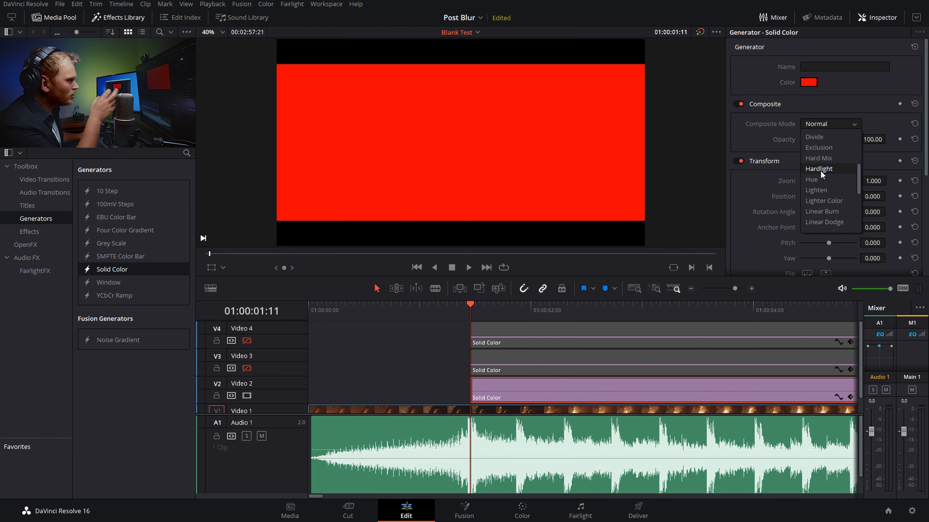
- Set the red solid color clip on Video 2 to Overlay composite mode with 50 opacity
{"action": "scroll", "coordinate": [819, 170], "scroll_direction": "down", "scroll_amount": 4}
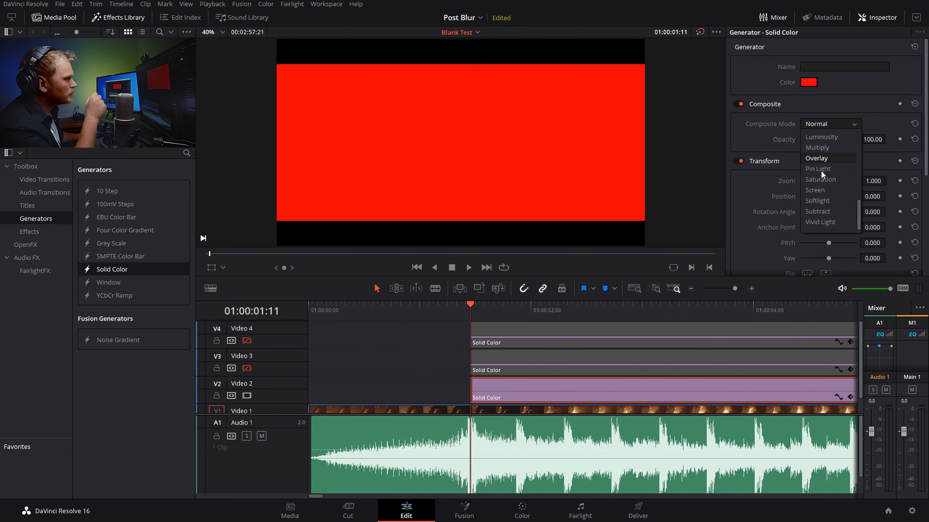
{"action": "left_click", "coordinate": [826, 158]}
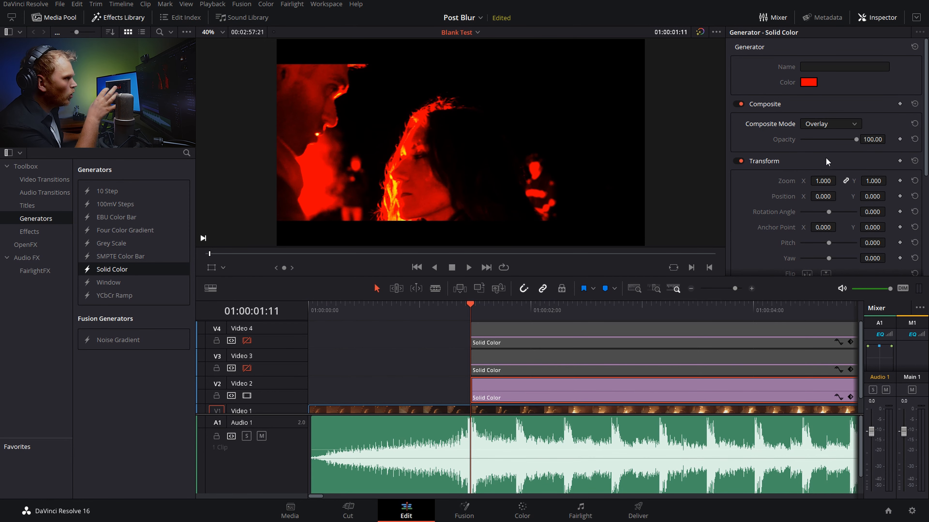
{"action": "key", "text": "ctrl+minus"}
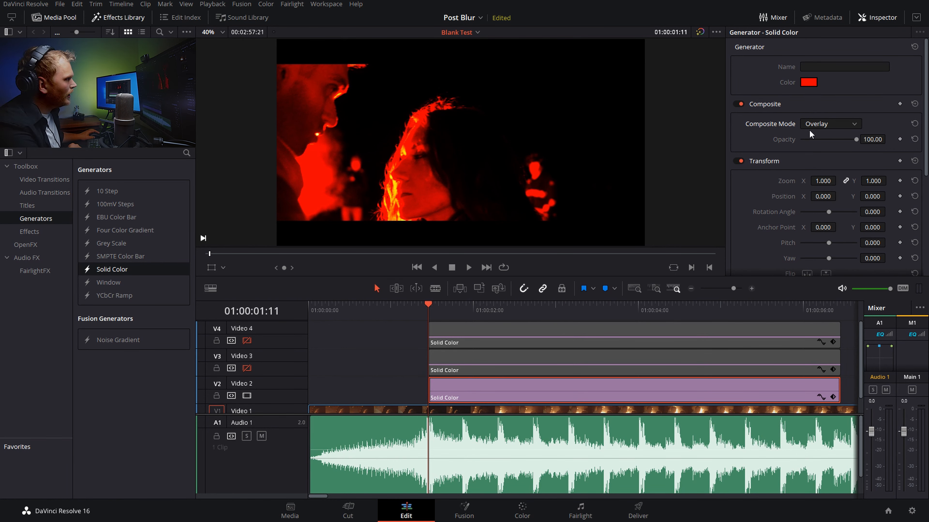
{"action": "left_click_drag", "start_coordinate": [872, 139], "coordinate": [760, 138]}
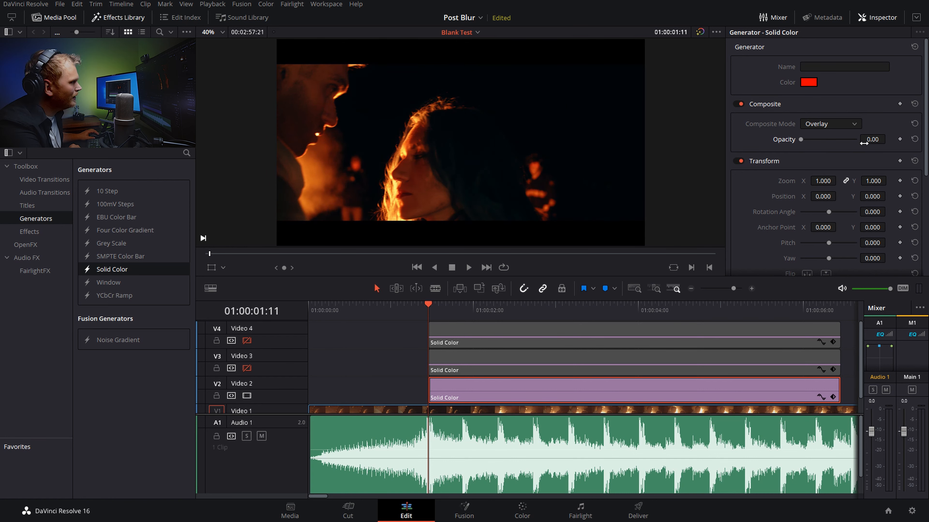
{"action": "left_click_drag", "start_coordinate": [870, 141], "coordinate": [888, 139]}
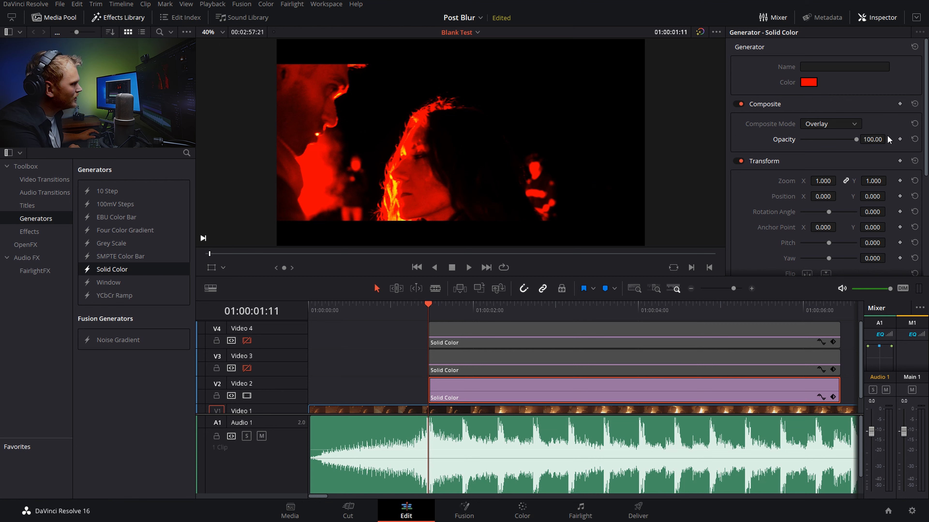
{"action": "left_click", "coordinate": [873, 139]}
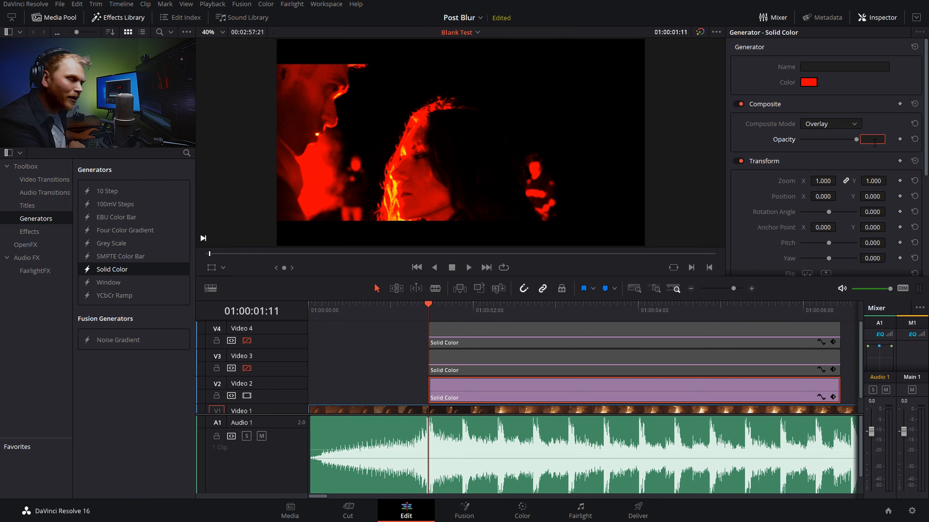
{"action": "type", "text": "50"}
{"action": "key", "text": "Return"}
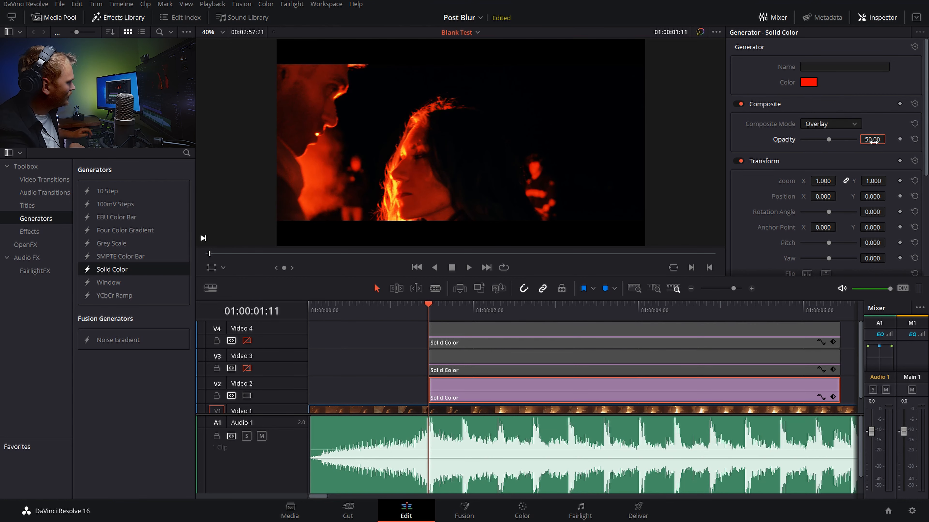
- Trim the red clip's end to the beat at 01:00:01:21, then enable Video 3 and trim the green clip's start to that point
{"action": "left_click_drag", "start_coordinate": [428, 305], "coordinate": [463, 386]}
{"action": "scroll", "coordinate": [476, 382], "scroll_direction": "down", "scroll_amount": 1}
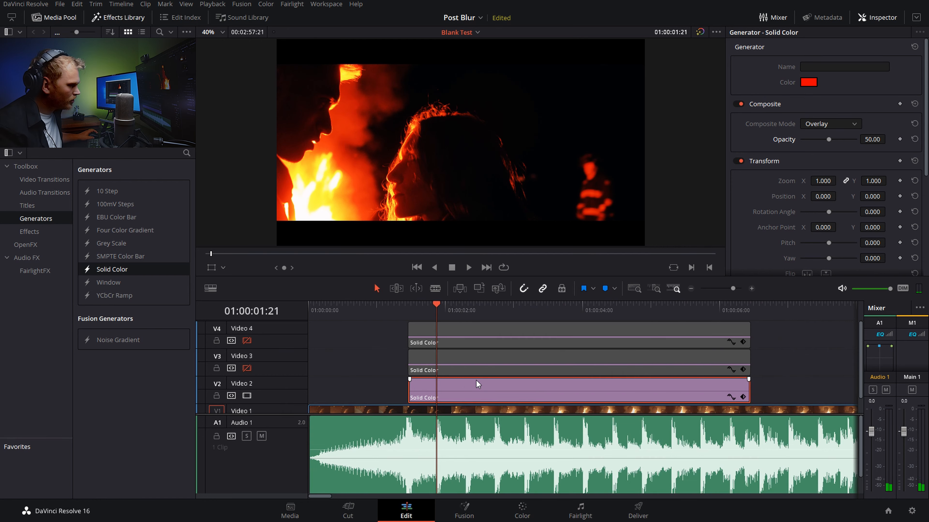
{"action": "left_click_drag", "start_coordinate": [748, 384], "coordinate": [435, 385]}
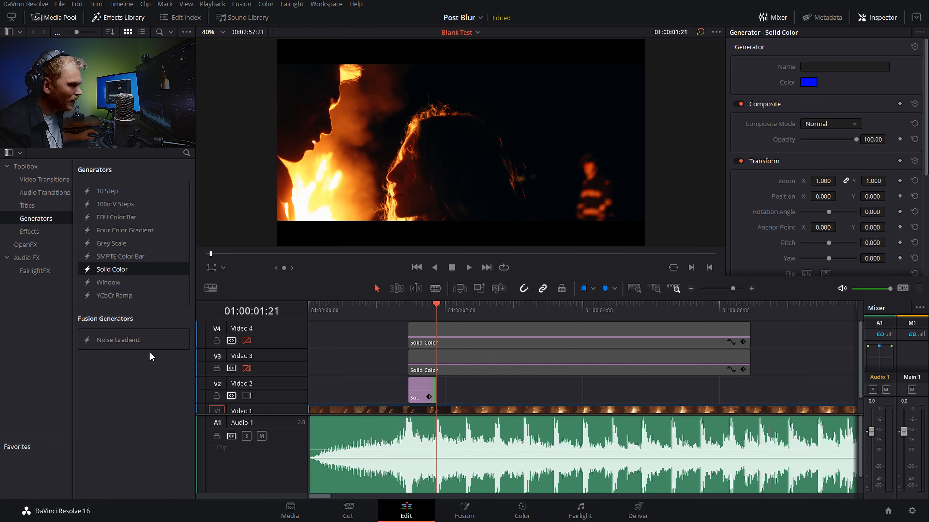
{"action": "left_click", "coordinate": [246, 368]}
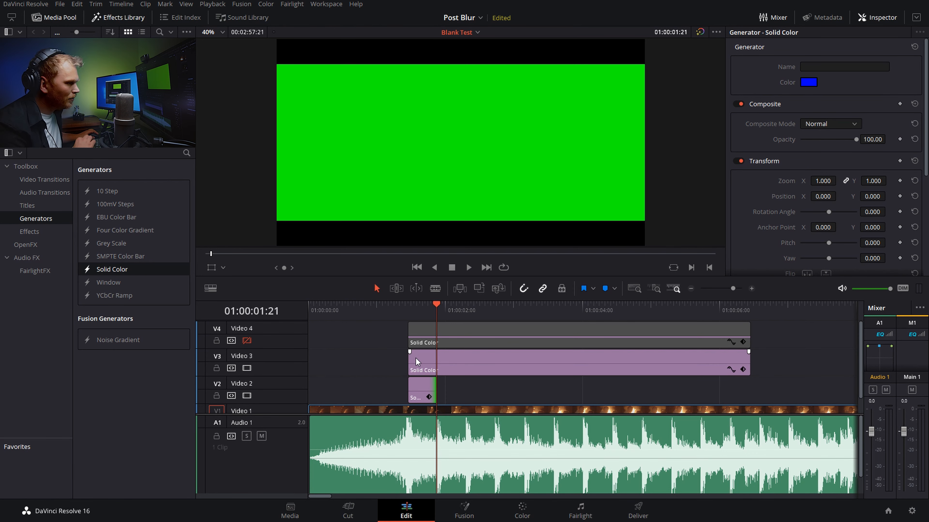
{"action": "left_click_drag", "start_coordinate": [409, 358], "coordinate": [441, 357]}
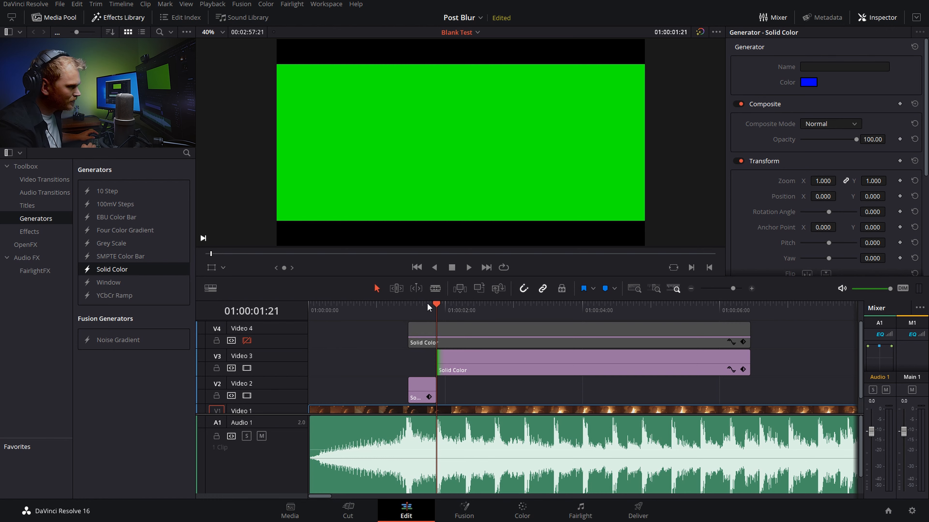
{"action": "left_click_drag", "start_coordinate": [434, 305], "coordinate": [428, 307]}
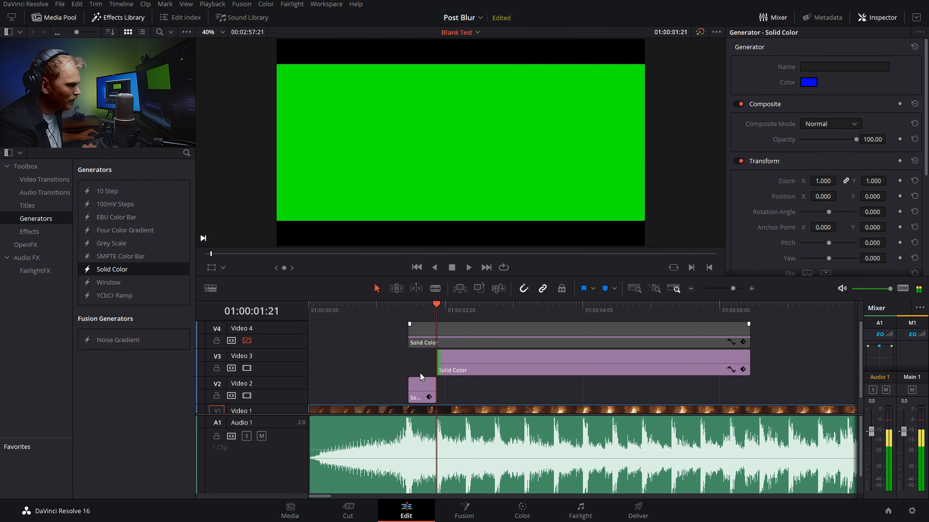
- Set the green solid color clip on Video 3 to Overlay composite mode with 50 opacity
{"action": "left_click", "coordinate": [453, 360]}
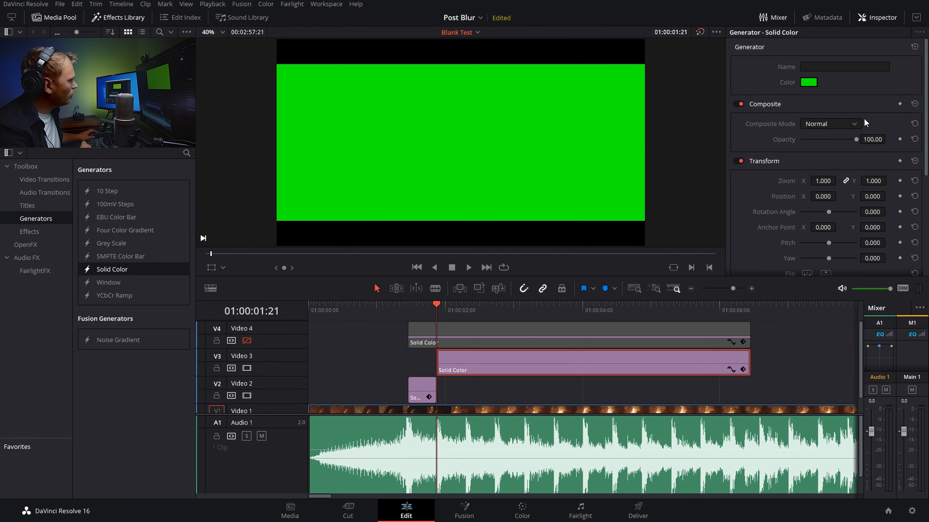
{"action": "left_click", "coordinate": [852, 124]}
{"action": "scroll", "coordinate": [815, 215], "scroll_direction": "down", "scroll_amount": 6}
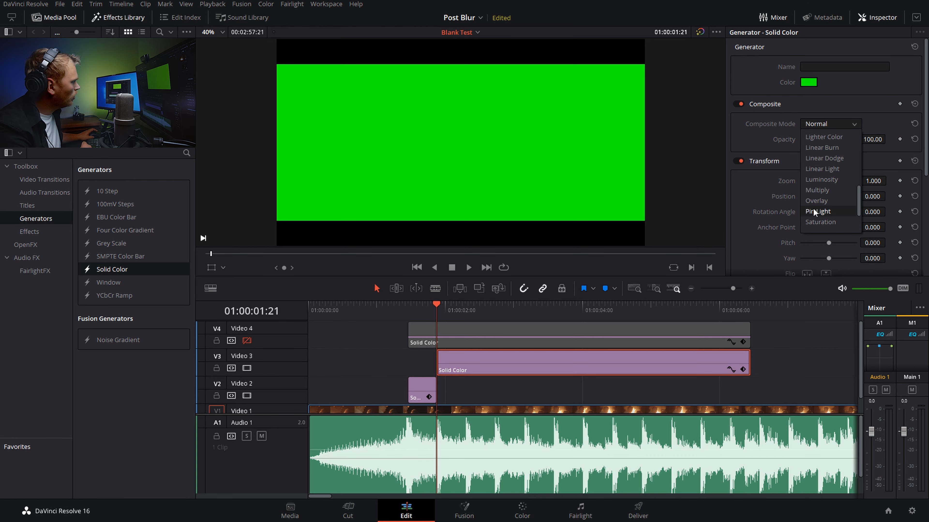
{"action": "left_click", "coordinate": [821, 170]}
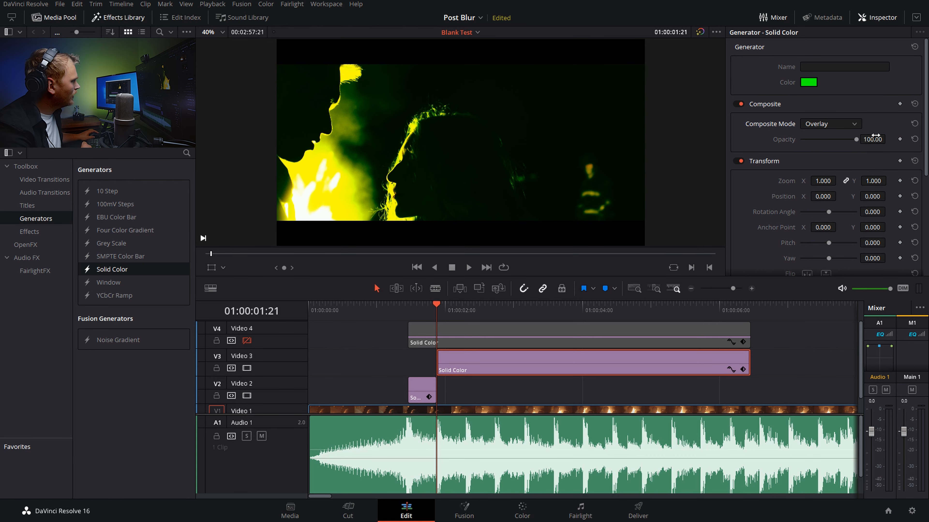
{"action": "left_click_drag", "start_coordinate": [875, 140], "coordinate": [841, 139]}
- Trim the green clip's end to 01:00:02:07, enable Video 4 and trim the blue clip's start to that same point
{"action": "left_click_drag", "start_coordinate": [749, 362], "coordinate": [461, 386]}
{"action": "left_click", "coordinate": [465, 309]}
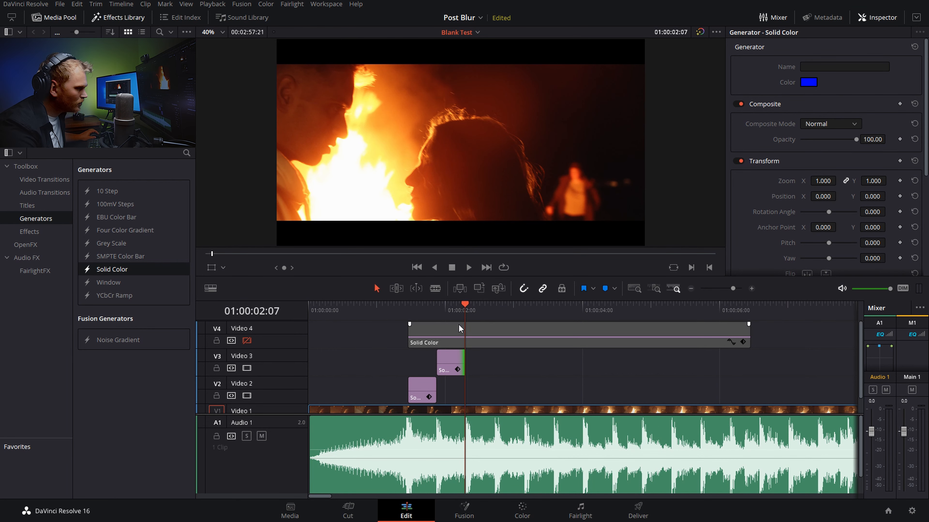
{"action": "left_click", "coordinate": [247, 340]}
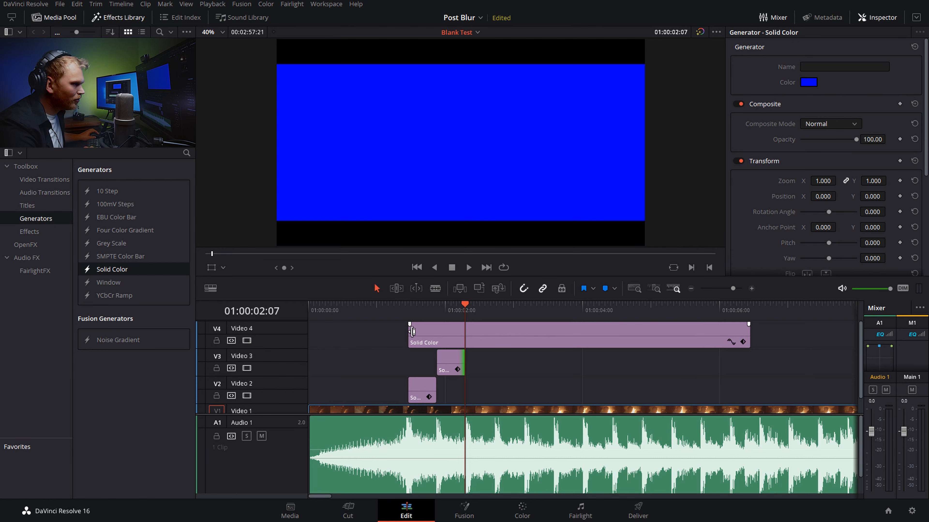
{"action": "left_click_drag", "start_coordinate": [409, 333], "coordinate": [473, 335]}
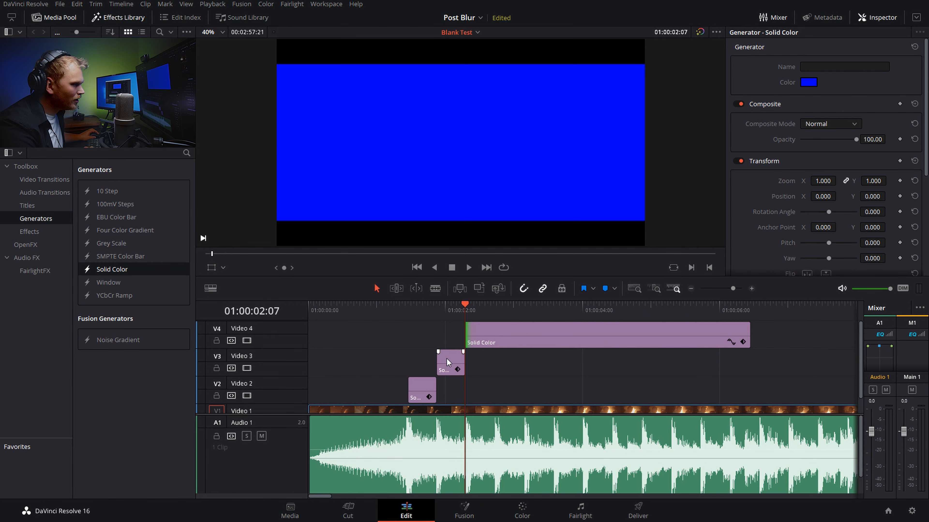
- Set the blue solid color clip on Video 4 to Overlay composite mode with 50 opacity
{"action": "left_click", "coordinate": [492, 330]}
{"action": "left_click", "coordinate": [839, 123]}
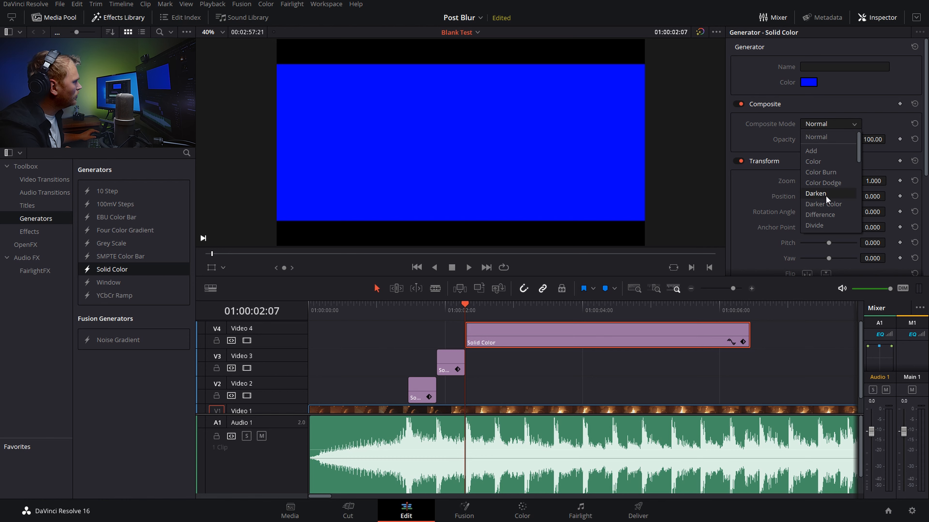
{"action": "scroll", "coordinate": [823, 199], "scroll_direction": "down", "scroll_amount": 5}
{"action": "left_click", "coordinate": [831, 169]}
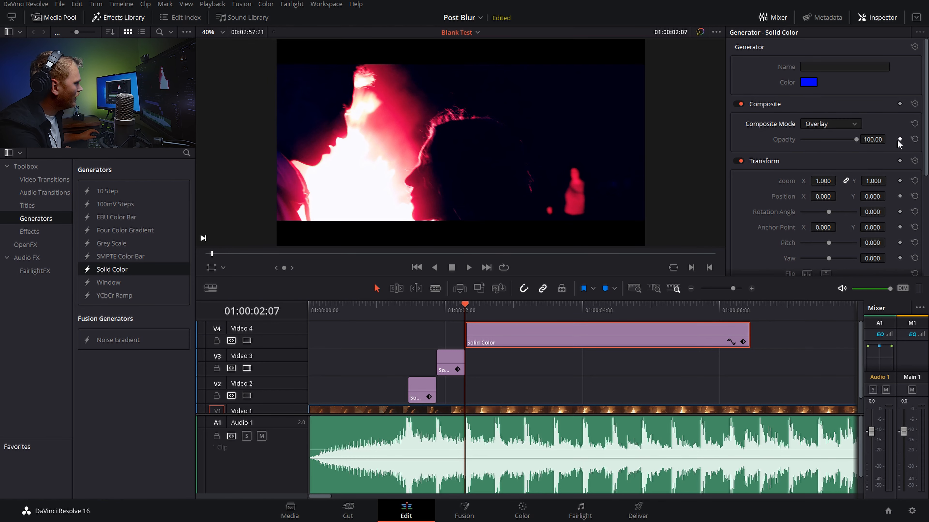
{"action": "double_click", "coordinate": [878, 137]}
{"action": "type", "text": "50"}
{"action": "key", "text": "Return"}
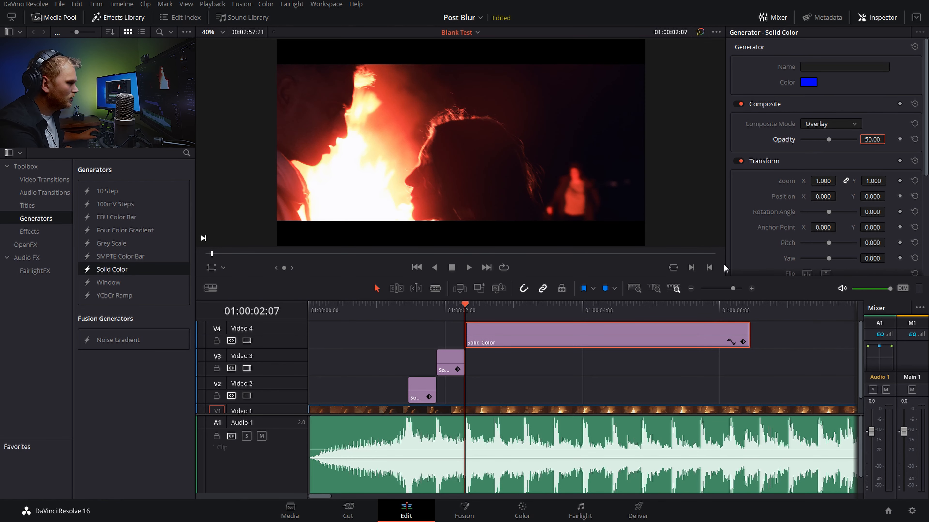
- Trim the blue clip's end to the beat at 01:00:02:18 and play back the three color flashes
{"action": "left_click_drag", "start_coordinate": [744, 335], "coordinate": [494, 344]}
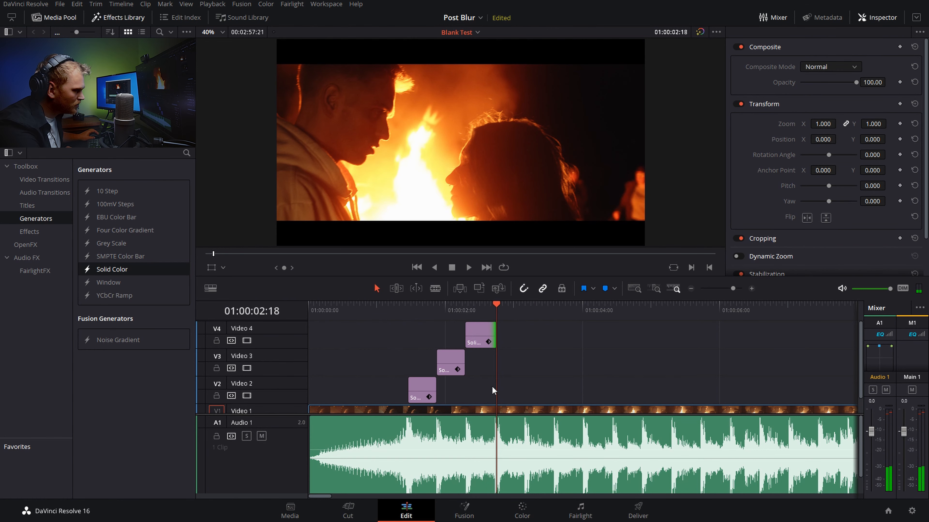
{"action": "left_click", "coordinate": [383, 307]}
{"action": "key", "text": "space"}
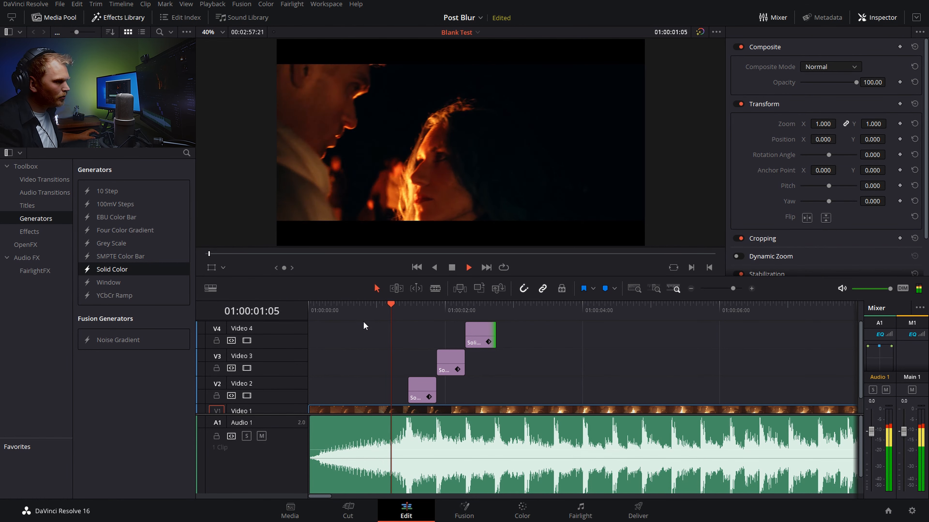
{"action": "key", "text": "space"}
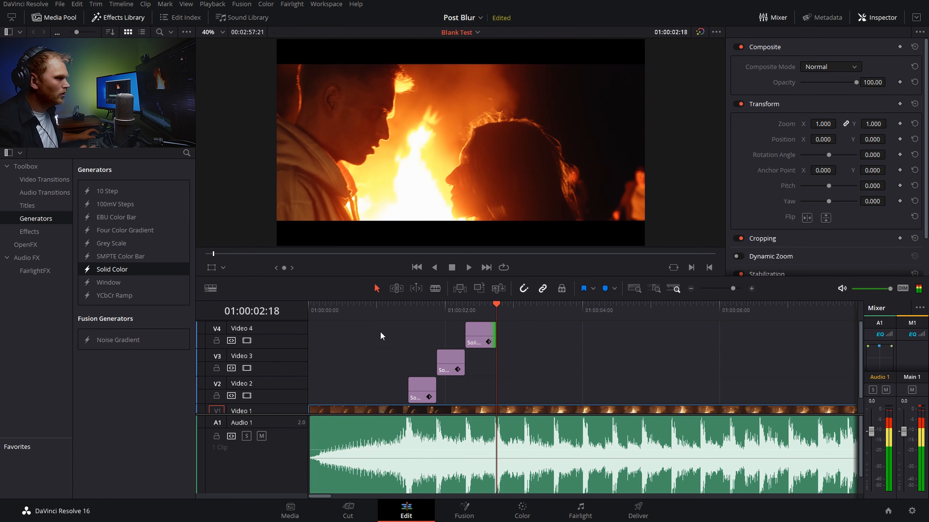
- Move the green and blue clips down to Video 2 so they follow the red clip on one track
{"action": "left_click_drag", "start_coordinate": [537, 358], "coordinate": [436, 332]}
{"action": "left_click_drag", "start_coordinate": [445, 367], "coordinate": [445, 395]}
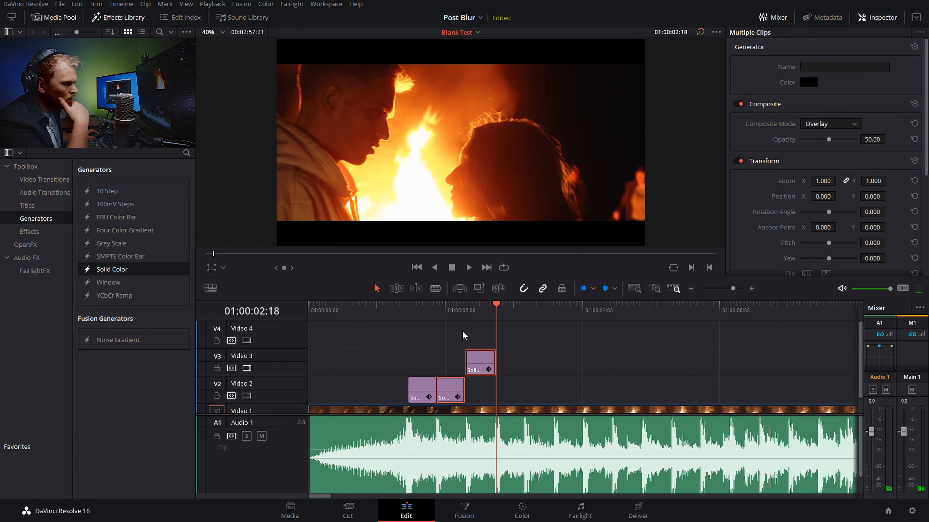
{"action": "left_click", "coordinate": [478, 362]}
{"action": "left_click_drag", "start_coordinate": [478, 362], "coordinate": [478, 390]}
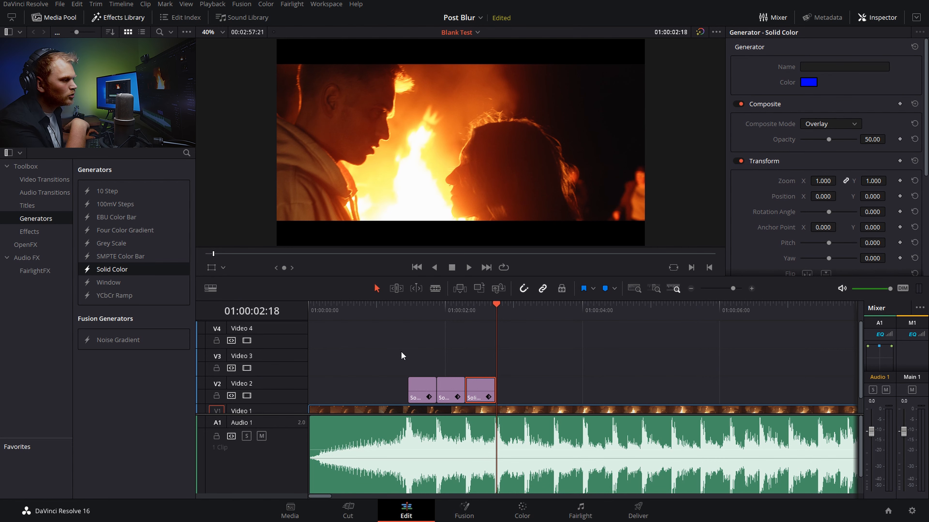
- Duplicate the red, green and blue clip group repeatedly end to end along Video 2
{"action": "left_click", "coordinate": [401, 360]}
{"action": "left_click_drag", "start_coordinate": [404, 361], "coordinate": [504, 388]}
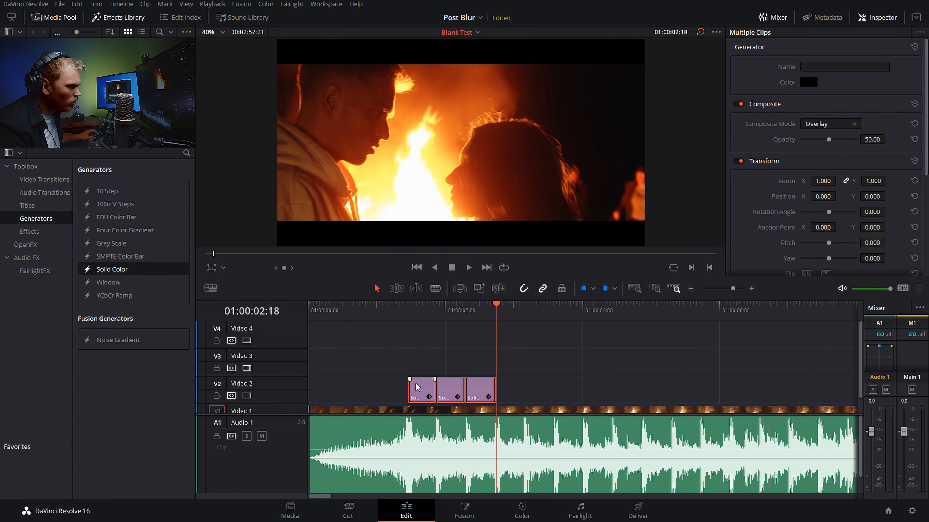
{"action": "left_click_drag", "start_coordinate": [415, 386], "coordinate": [503, 385]}
{"action": "left_click_drag", "start_coordinate": [342, 386], "coordinate": [580, 384]}
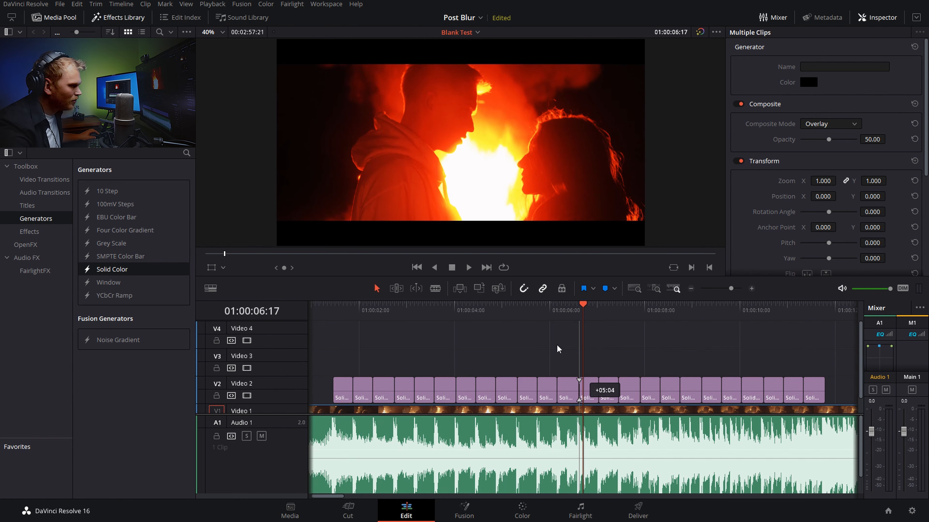
- Play the duplicated section and delete all solid color clips on Video 2 from 01:00:08:08 onward
{"action": "left_click", "coordinate": [546, 316]}
{"action": "key", "text": "space"}
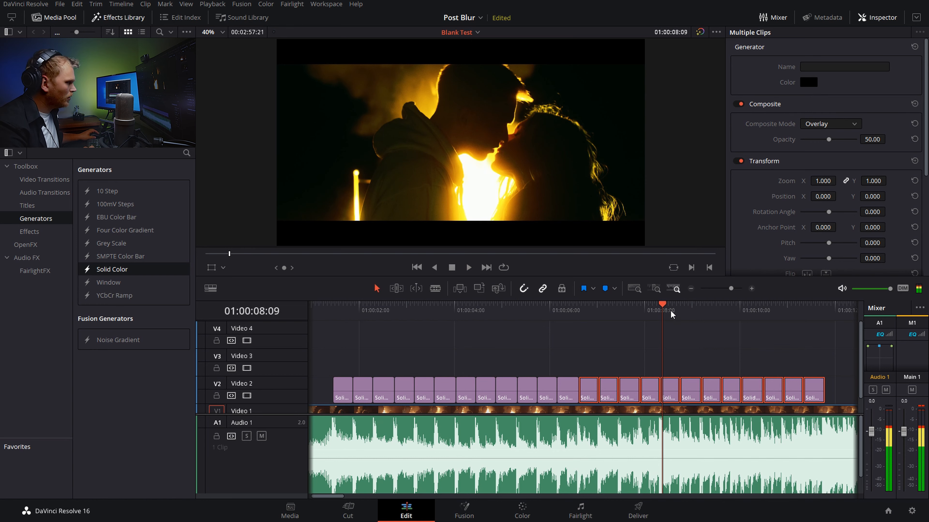
{"action": "left_click", "coordinate": [659, 305]}
{"action": "left_click", "coordinate": [782, 345]}
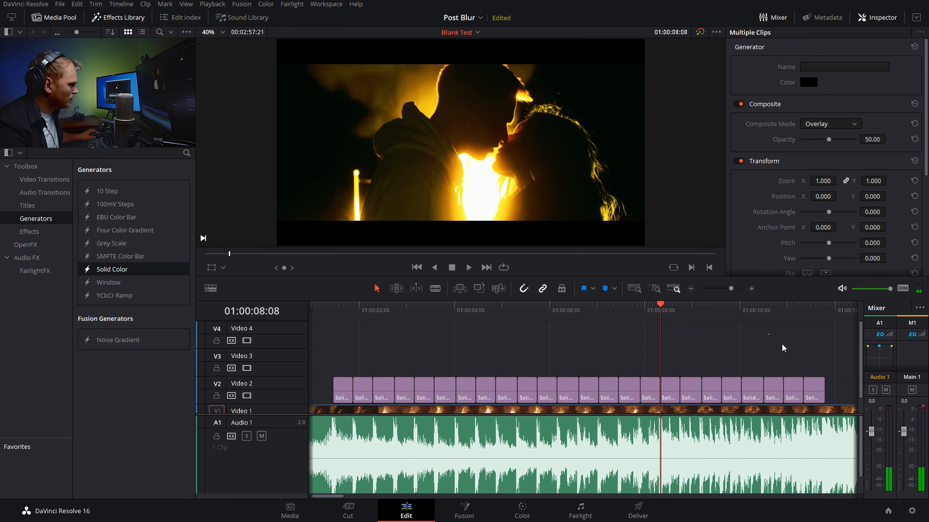
{"action": "left_click_drag", "start_coordinate": [835, 386], "coordinate": [665, 380]}
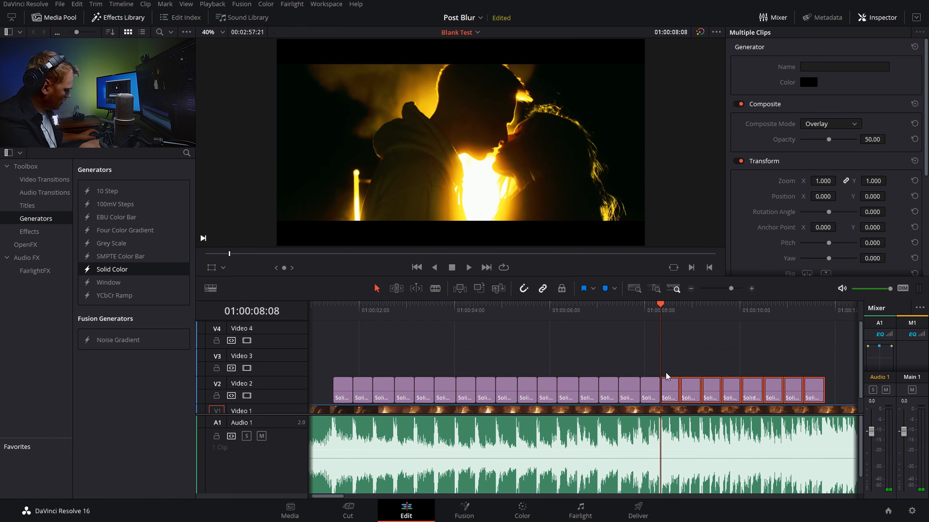
{"action": "key", "text": "Delete"}
- Play back the flashing color sequence from its beginning to check it against the music
{"action": "left_click", "coordinate": [333, 306]}
{"action": "key", "text": "space"}
{"action": "key", "text": "space"}
- Select all solid color clips on Video 2 and set them to Normal composite mode with 100 opacity
{"action": "scroll", "coordinate": [475, 347], "scroll_direction": "left", "scroll_amount": 2}
{"action": "left_click_drag", "start_coordinate": [765, 398], "coordinate": [383, 373]}
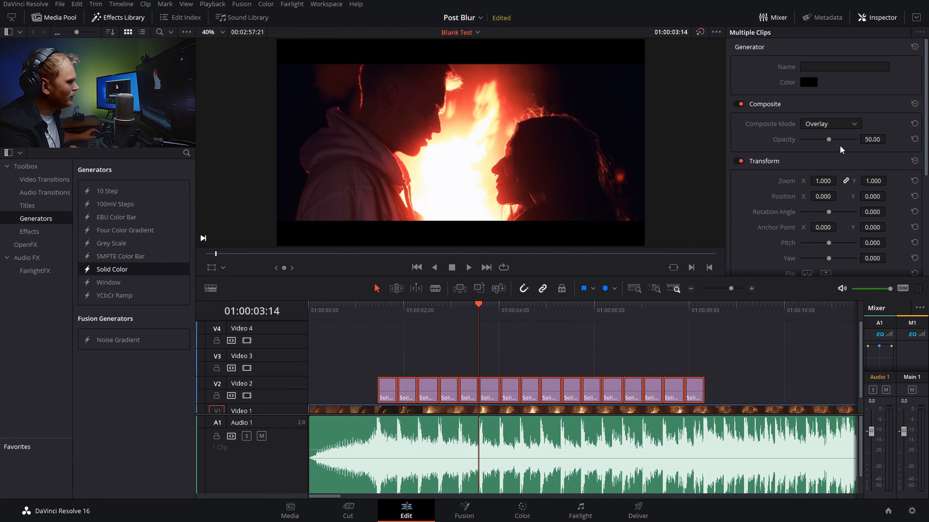
{"action": "left_click", "coordinate": [855, 124]}
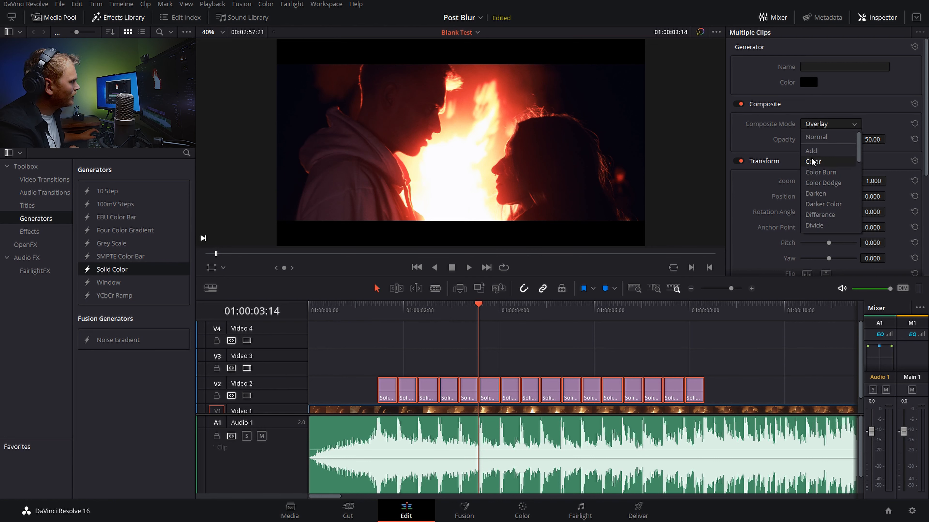
{"action": "left_click", "coordinate": [816, 137]}
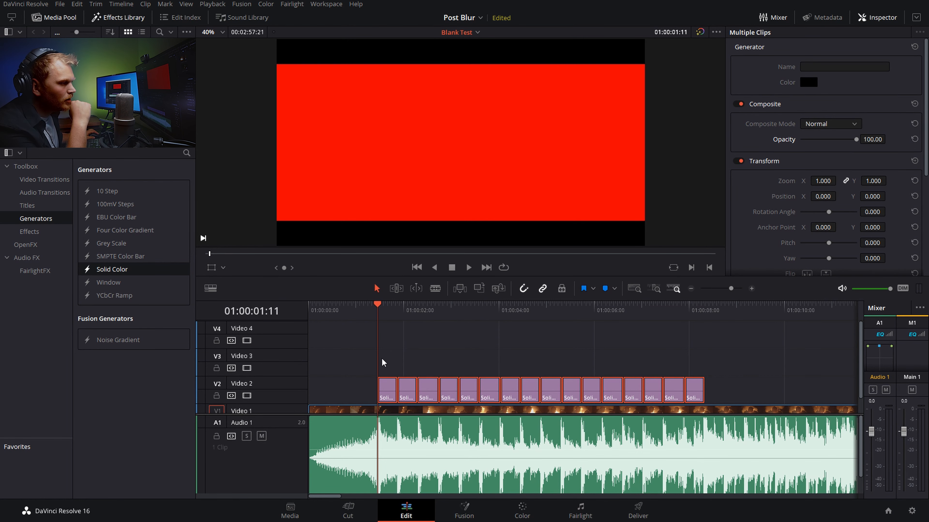
{"action": "left_click_drag", "start_coordinate": [383, 362], "coordinate": [696, 387]}
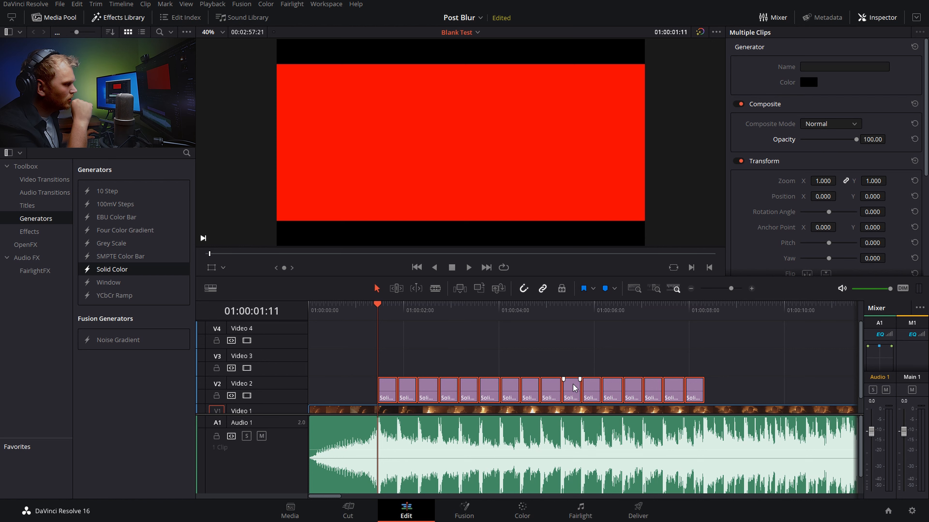
- Combine the selected solid color clips on Video 2 into a compound clip named "color strobe"
{"action": "right_click", "coordinate": [573, 387]}
{"action": "left_click", "coordinate": [617, 236]}
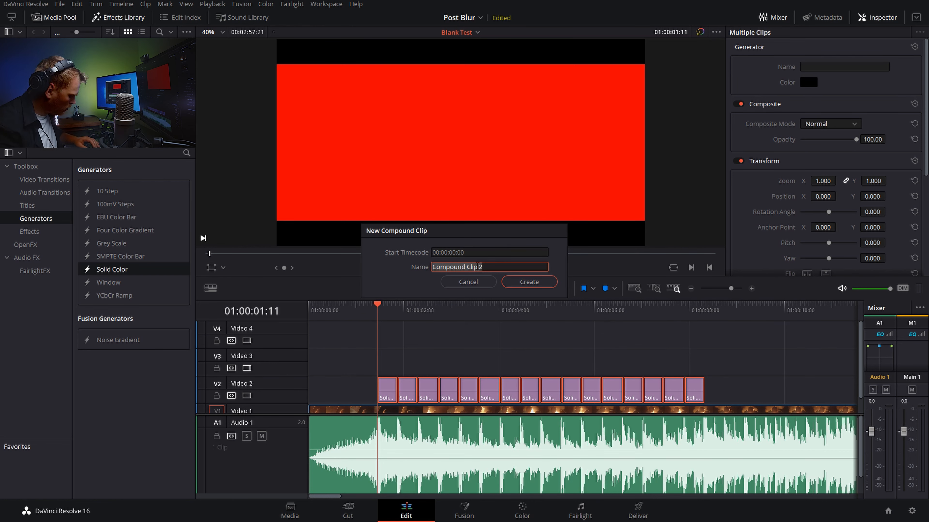
{"action": "type", "text": "Color Blend"}
{"action": "left_click", "coordinate": [531, 282]}
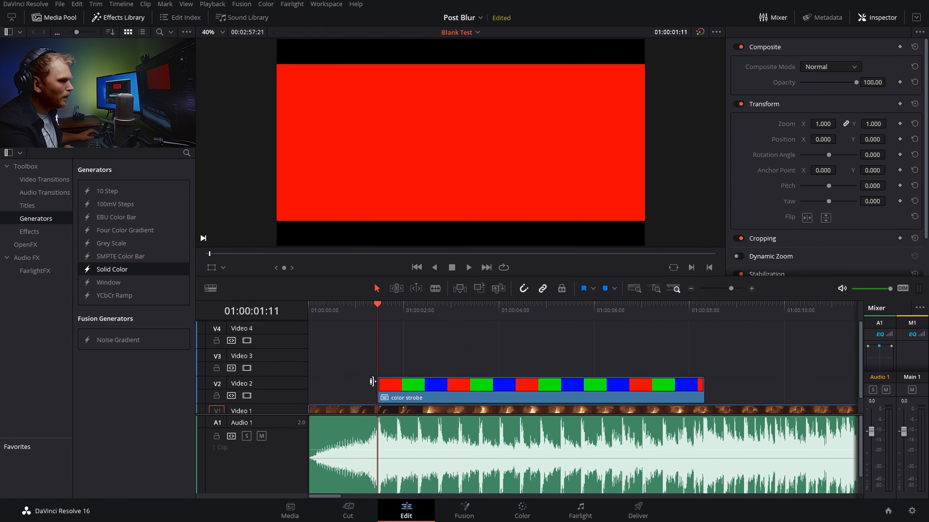
- Set the "color strobe" compound clip's composite mode to Overlay and its opacity to 50
{"action": "left_click", "coordinate": [420, 386]}
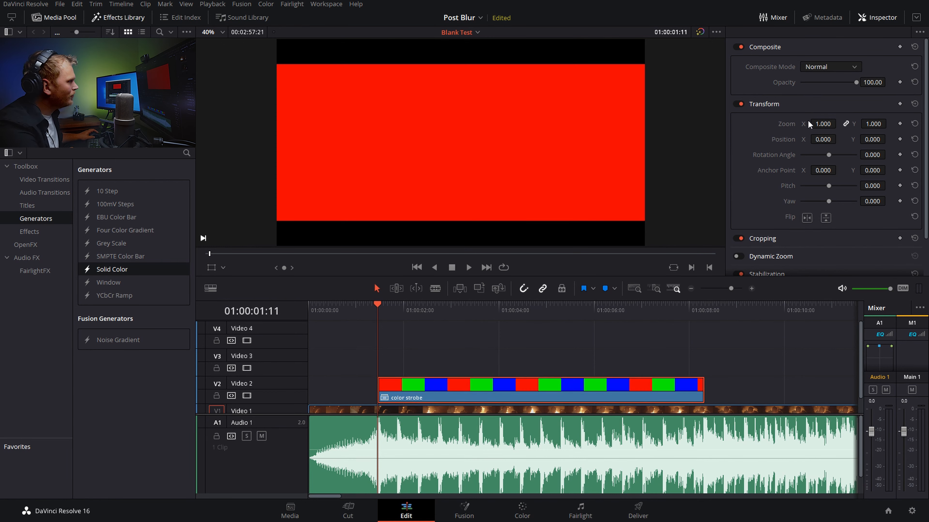
{"action": "left_click", "coordinate": [848, 67]}
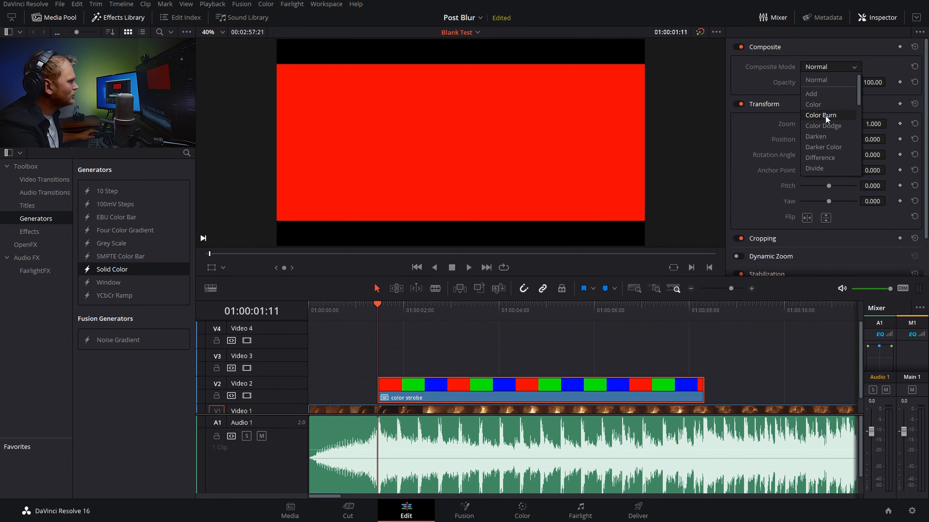
{"action": "scroll", "coordinate": [822, 121], "scroll_direction": "down", "scroll_amount": 4}
{"action": "left_click", "coordinate": [815, 145]}
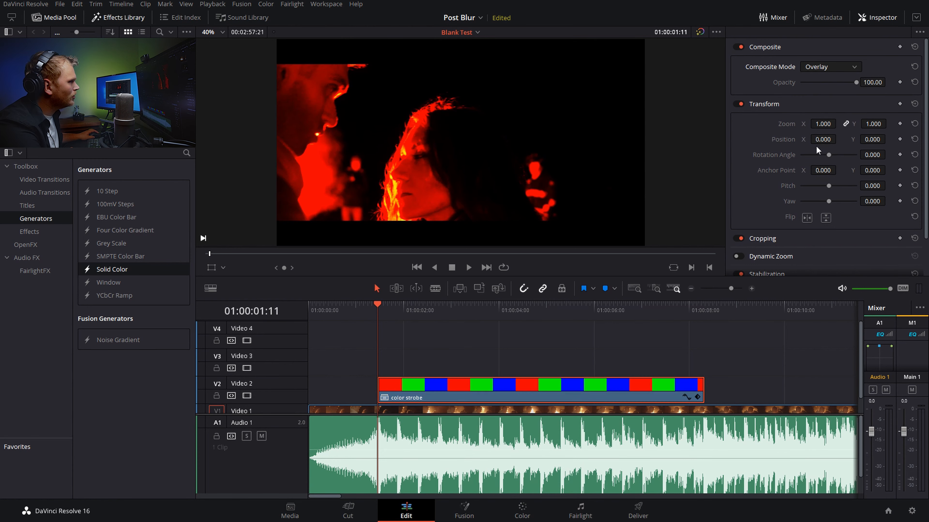
{"action": "left_click", "coordinate": [873, 82]}
{"action": "type", "text": "50"}
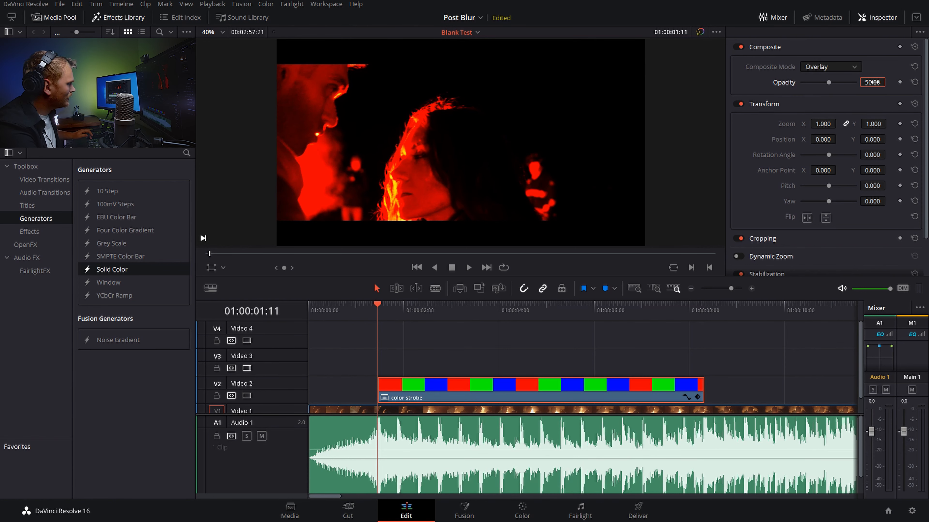
{"action": "key", "text": "Return"}
- Play back the color strobe over the footage from 01:00:01:11 to check the blended effect
{"action": "key", "text": "space"}
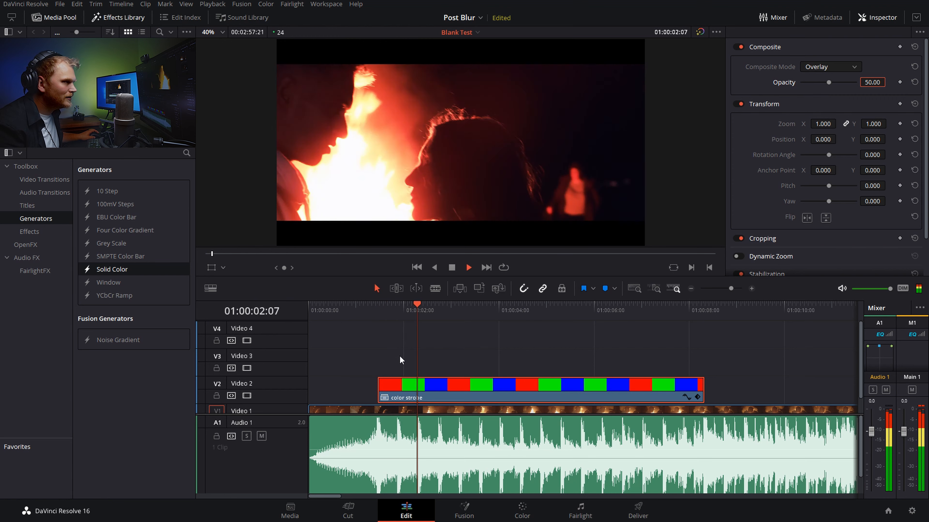
{"action": "key", "text": "space"}
{"action": "left_click", "coordinate": [522, 343]}
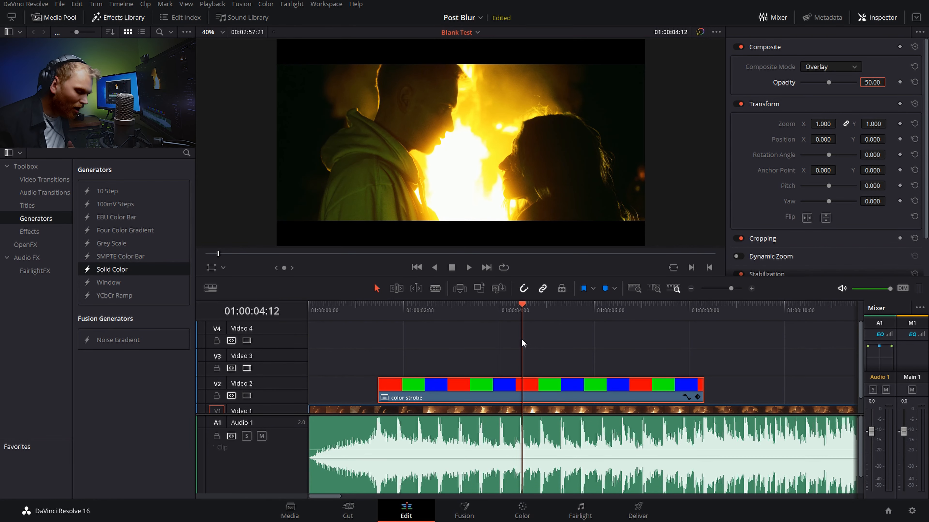
- Undo the opacity and composite mode changes and the creation of the compound clip
{"action": "key", "text": "ctrl+z"}
{"action": "key", "text": "ctrl+z"}
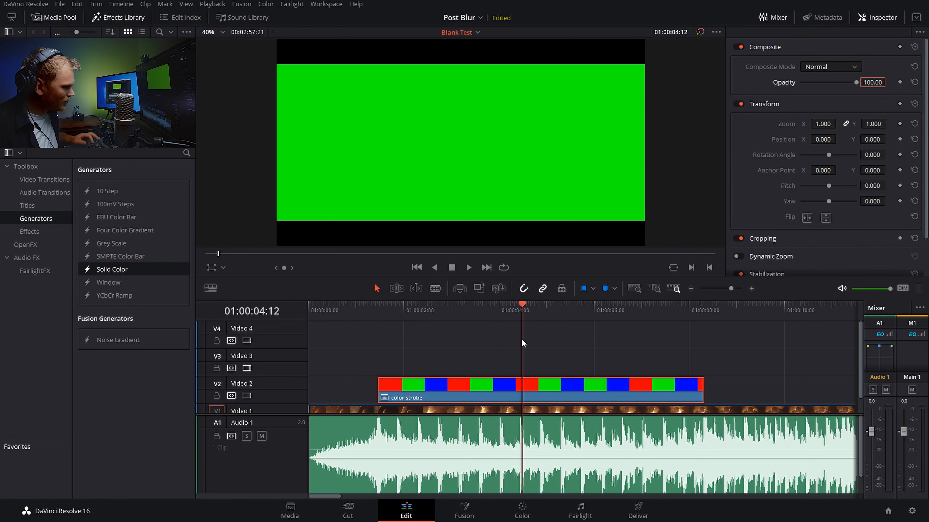
{"action": "key", "text": "ctrl+z"}
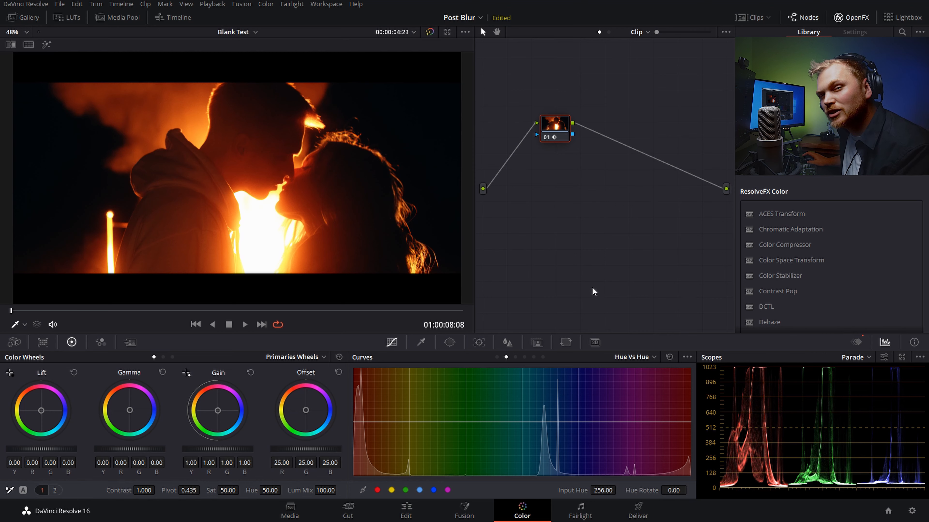
- Try recoloring the adjustment clip with the Offset color wheel and the Custom curve, resetting each
{"action": "mouse_move", "coordinate": [306, 410]}
{"action": "left_mouse_down"}
{"action": "mouse_move", "coordinate": [292, 402]}
{"action": "mouse_move", "coordinate": [300, 408]}
{"action": "left_mouse_up"}
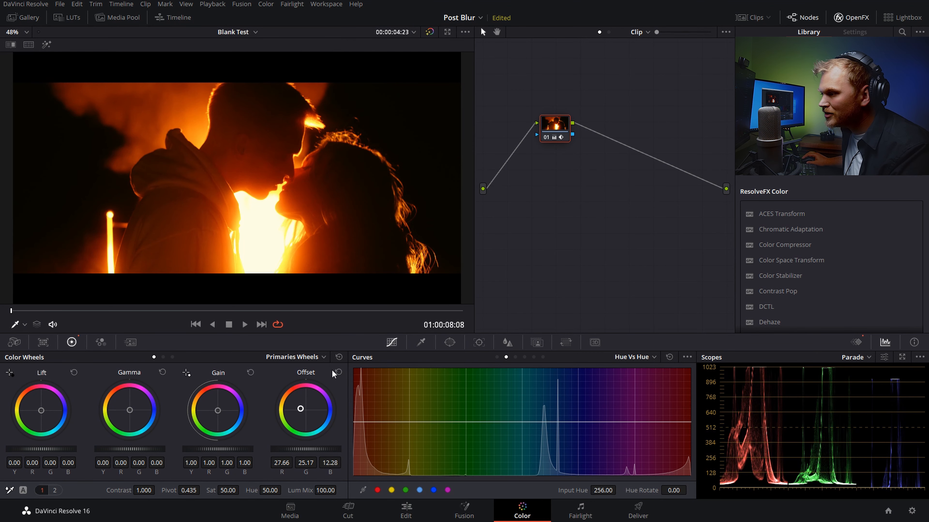
{"action": "left_click", "coordinate": [338, 373]}
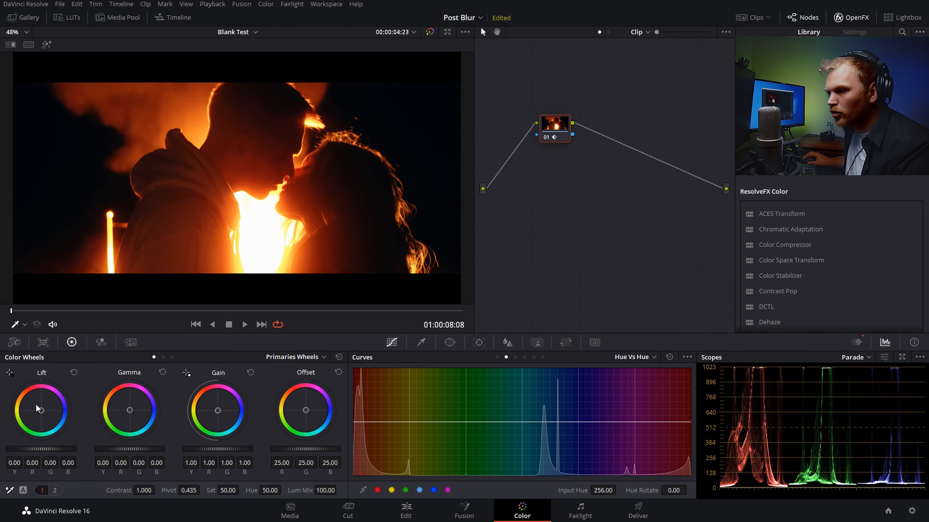
{"action": "left_click", "coordinate": [496, 357]}
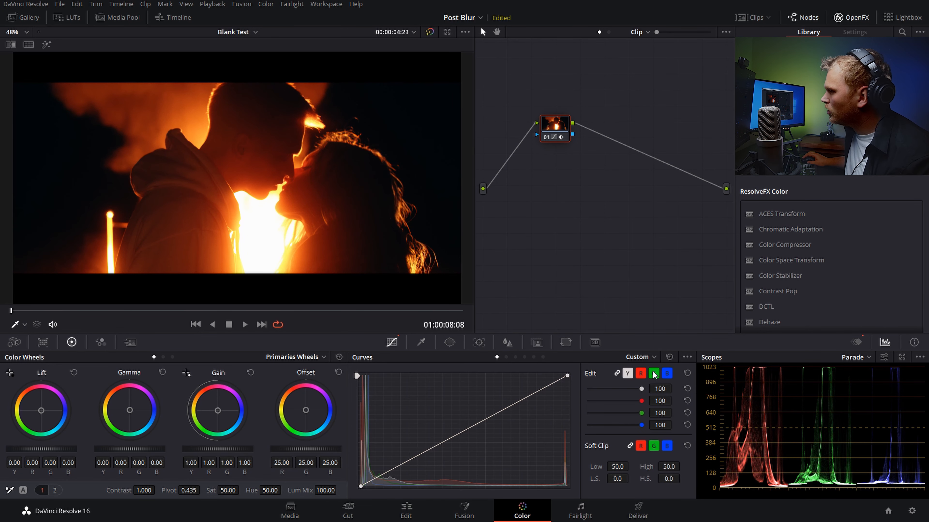
{"action": "left_click_drag", "start_coordinate": [567, 376], "coordinate": [351, 343]}
{"action": "left_click", "coordinate": [687, 373]}
- Add a point to the Hue Vs Hue curve and lower it to a hue rotation of about -49.82
{"action": "left_click", "coordinate": [506, 357]}
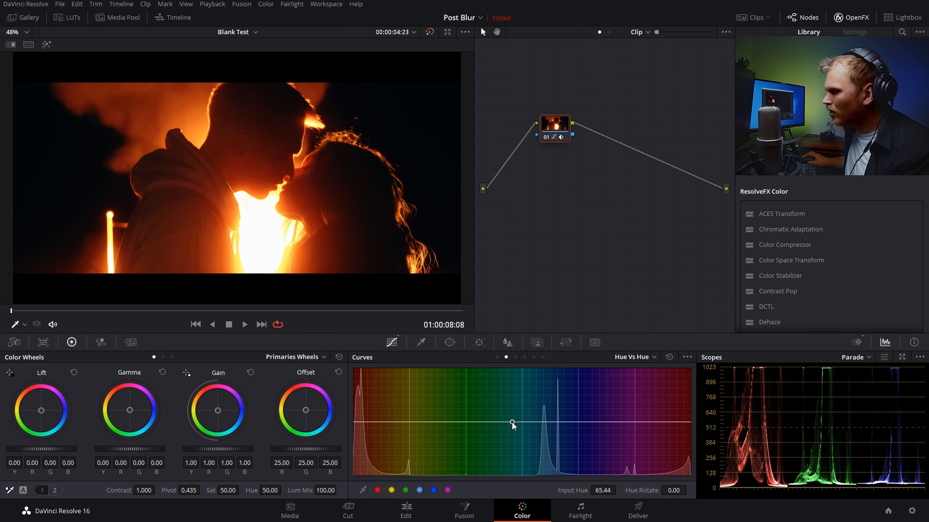
{"action": "mouse_move", "coordinate": [513, 422]}
{"action": "left_mouse_down"}
{"action": "mouse_move", "coordinate": [514, 388]}
{"action": "mouse_move", "coordinate": [506, 468]}
{"action": "mouse_move", "coordinate": [504, 438]}
{"action": "left_mouse_up"}
- Show the clip's keyframes and expand Corrector 1 down to its Color Corrector track
{"action": "left_click", "coordinate": [856, 342]}
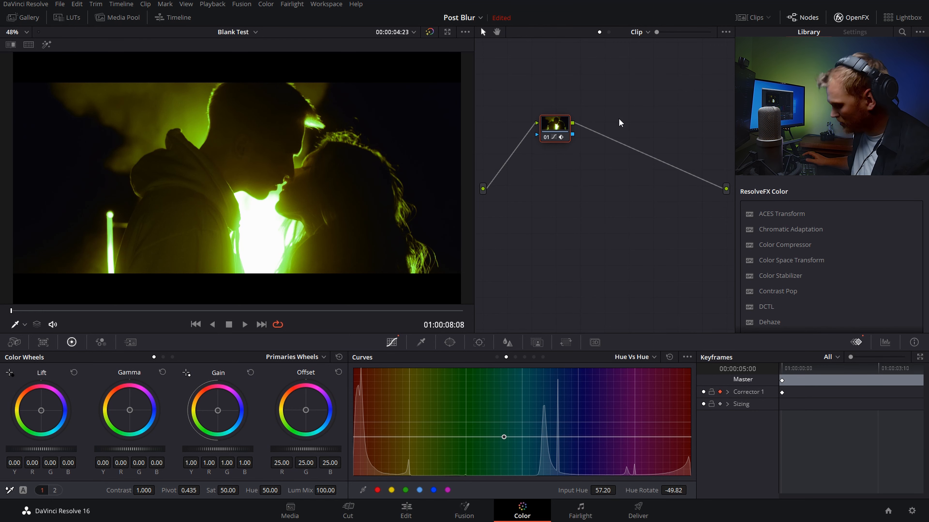
{"action": "key", "text": "alt+s"}
{"action": "key", "text": "Delete"}
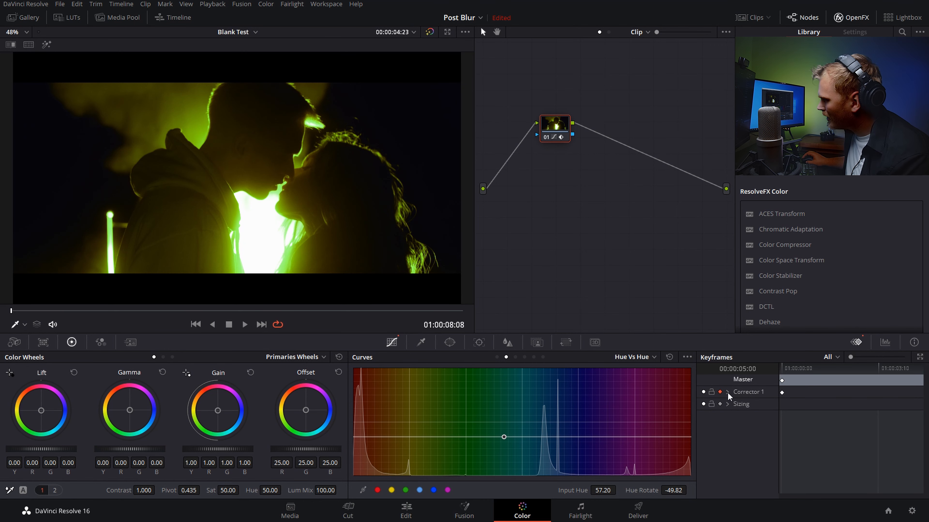
{"action": "left_click", "coordinate": [728, 393]}
{"action": "scroll", "coordinate": [811, 421], "scroll_direction": "down", "scroll_amount": 2}
{"action": "scroll", "coordinate": [804, 437], "scroll_direction": "down", "scroll_amount": 1}
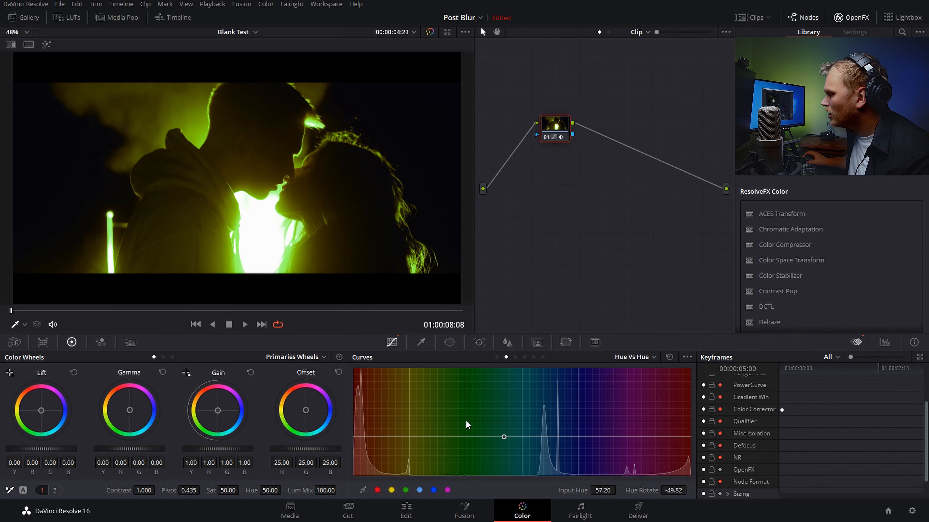
- Keyframe the Hue Vs Hue rotation from about 1.61 at 01:00:08:08 to 110.89 at 01:00:09:07, and play it back
{"action": "left_click_drag", "start_coordinate": [497, 439], "coordinate": [501, 423]}
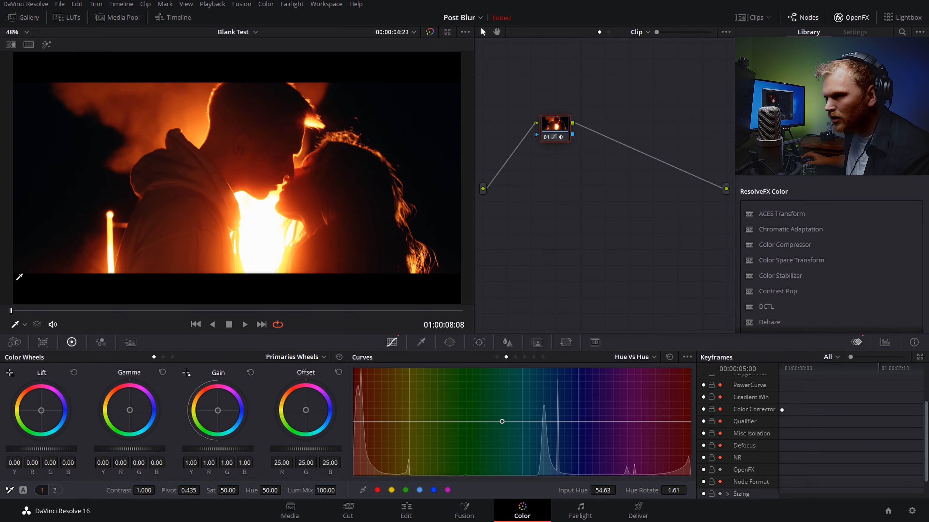
{"action": "left_click_drag", "start_coordinate": [61, 311], "coordinate": [97, 311]}
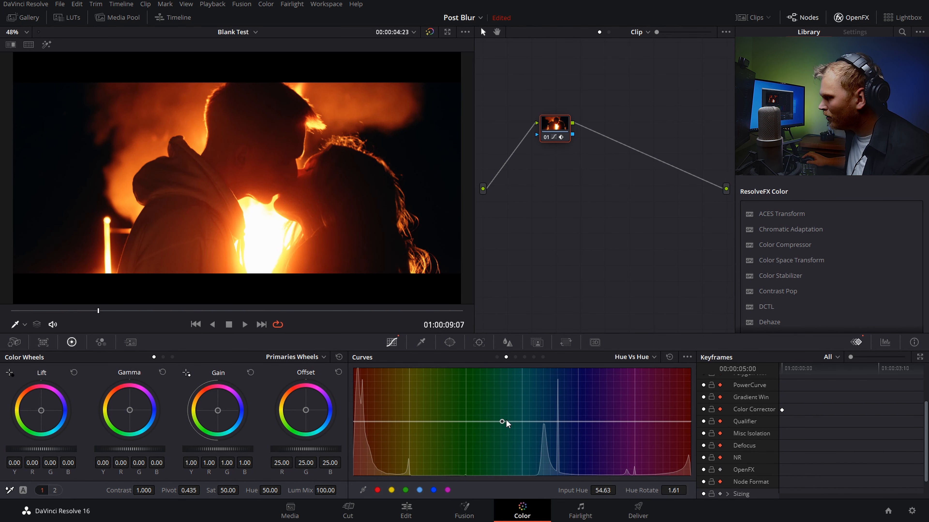
{"action": "left_click_drag", "start_coordinate": [502, 424], "coordinate": [506, 392]}
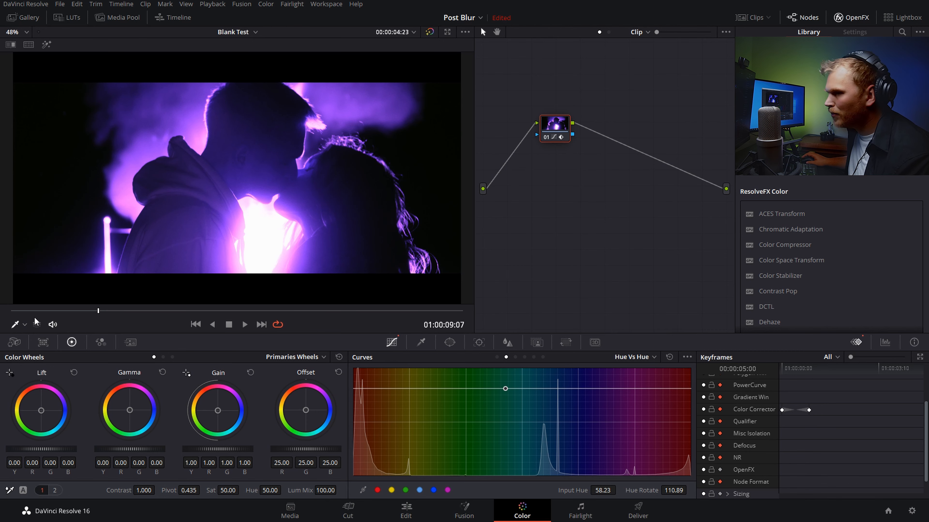
{"action": "left_click_drag", "start_coordinate": [99, 310], "coordinate": [2, 315]}
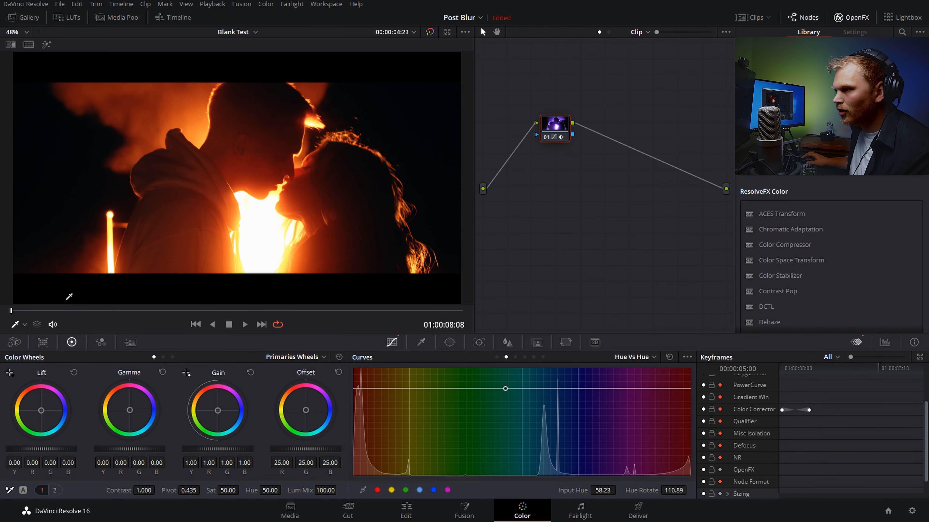
{"action": "key", "text": "space"}
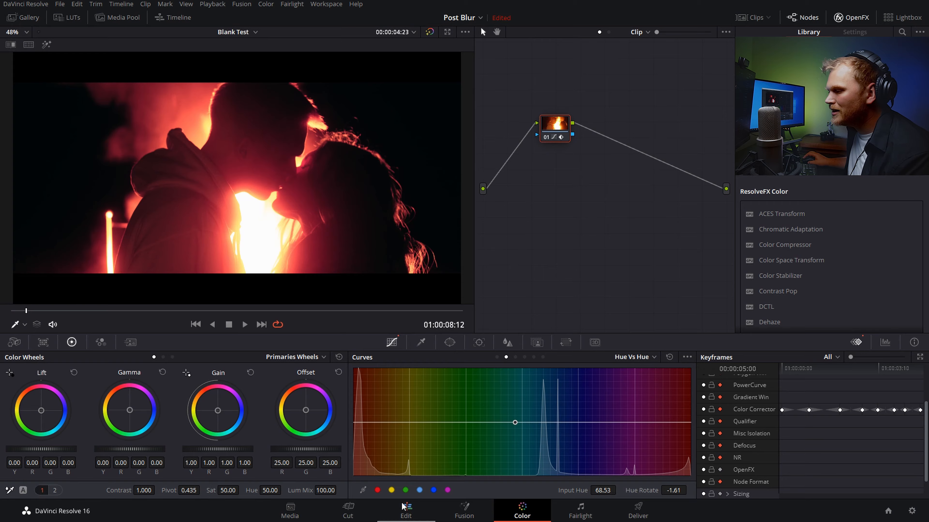
- Return to the Edit page and play the timeline from 01:00:07:01 through the adjustment clip
{"action": "key", "text": "shift+4"}
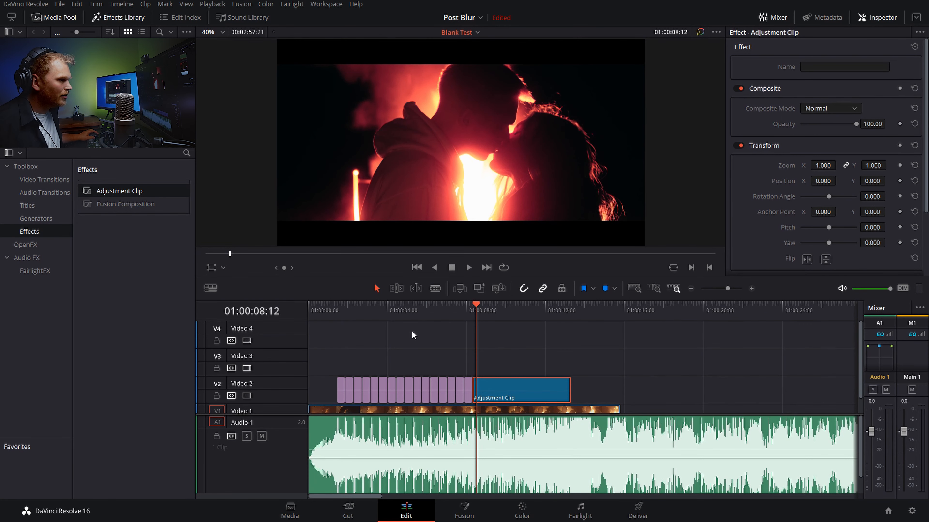
{"action": "left_click", "coordinate": [446, 311]}
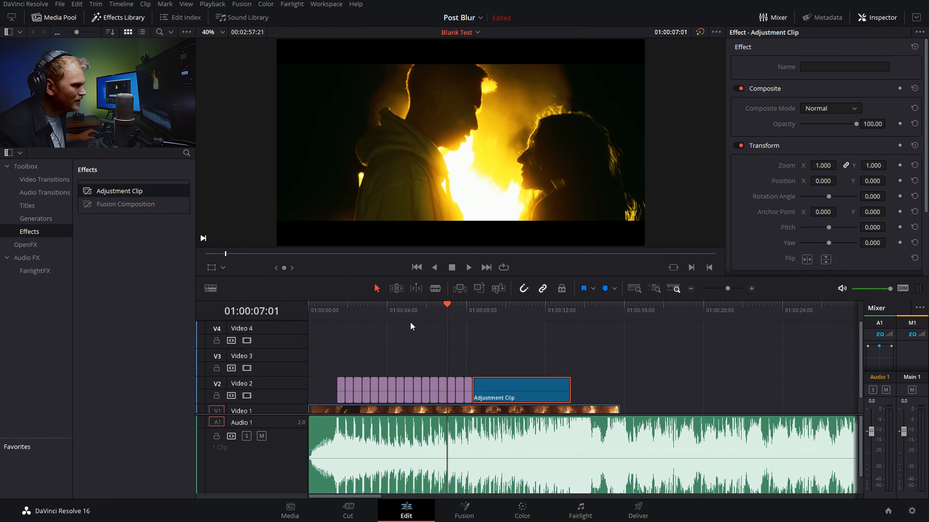
{"action": "key", "text": "space"}
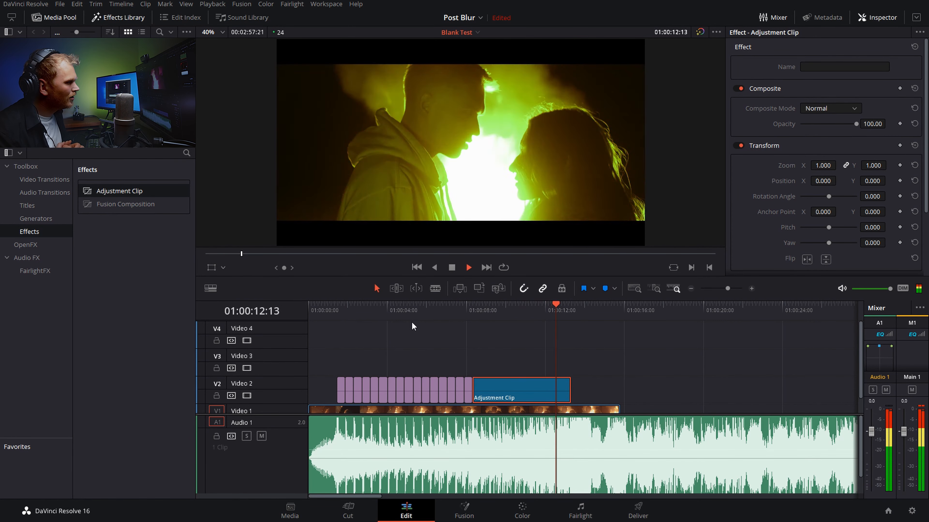
{"action": "key", "text": "space"}
- Extend the adjustment clip on Video 2 to end at about 01:00:14:04, and play back the longer section
{"action": "left_click_drag", "start_coordinate": [569, 388], "coordinate": [589, 388]}
{"action": "left_click", "coordinate": [487, 310]}
{"action": "key", "text": "space"}
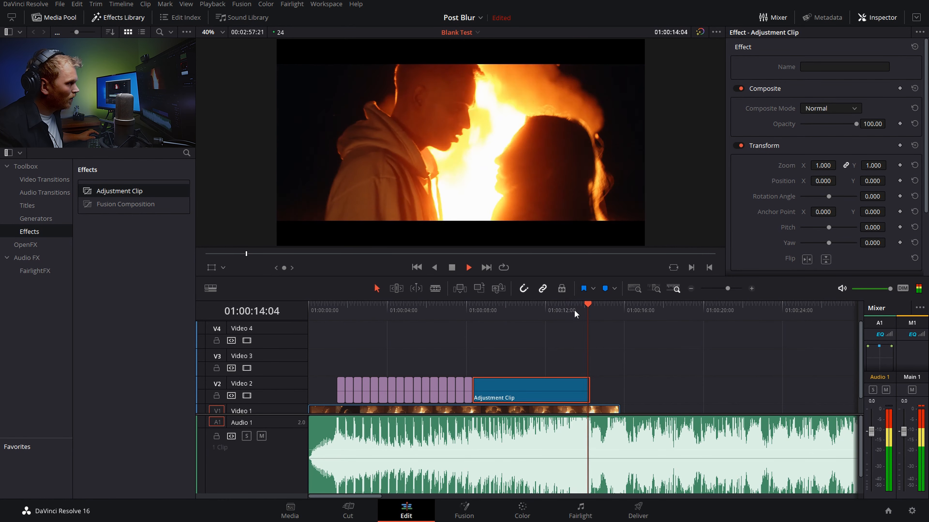
{"action": "key", "text": "space"}
- Copy the adjustment clip along Video 2 so the duplicate starts where the Video 1 footage ends
{"action": "left_click", "coordinate": [477, 310]}
{"action": "scroll", "coordinate": [544, 345], "scroll_direction": "down", "scroll_amount": 1}
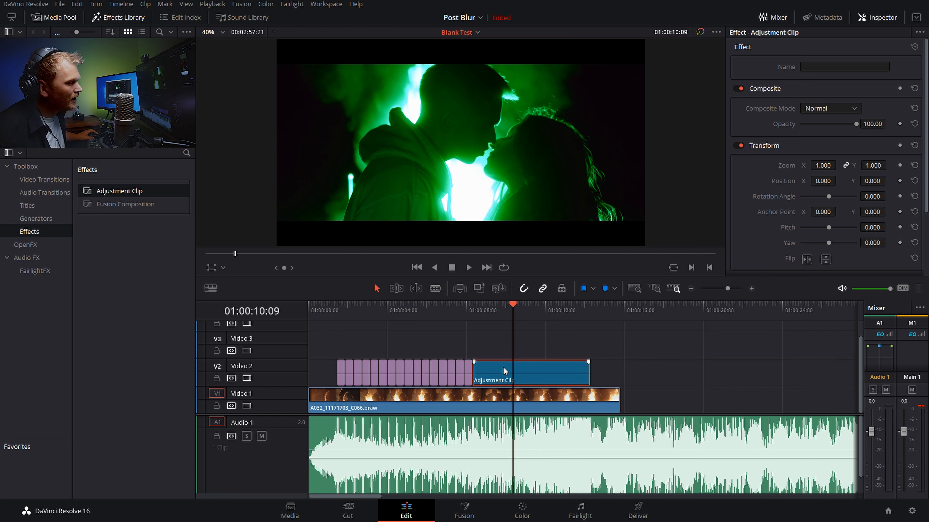
{"action": "left_click_drag", "start_coordinate": [497, 369], "coordinate": [616, 348]}
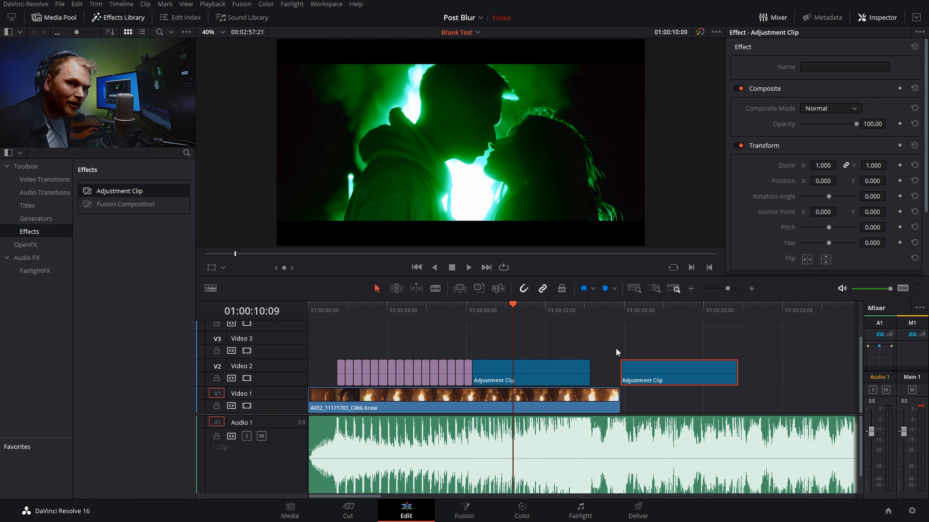